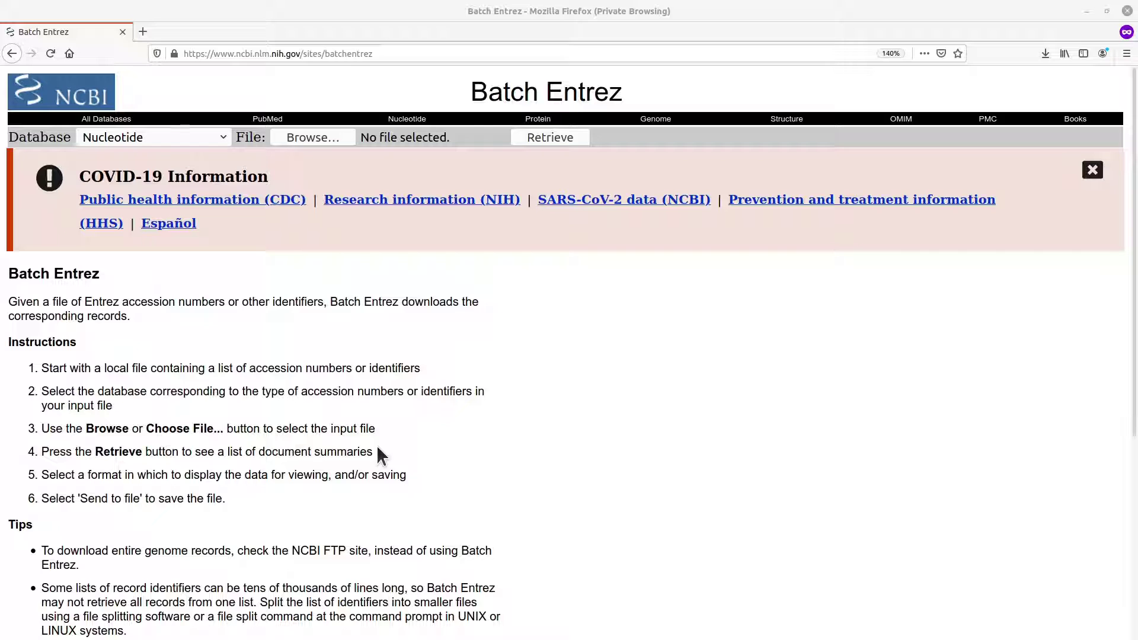
# Minimize Firefox to reveal the Desktop folder in Files
pyautogui.scroll(-1, 414, 482)
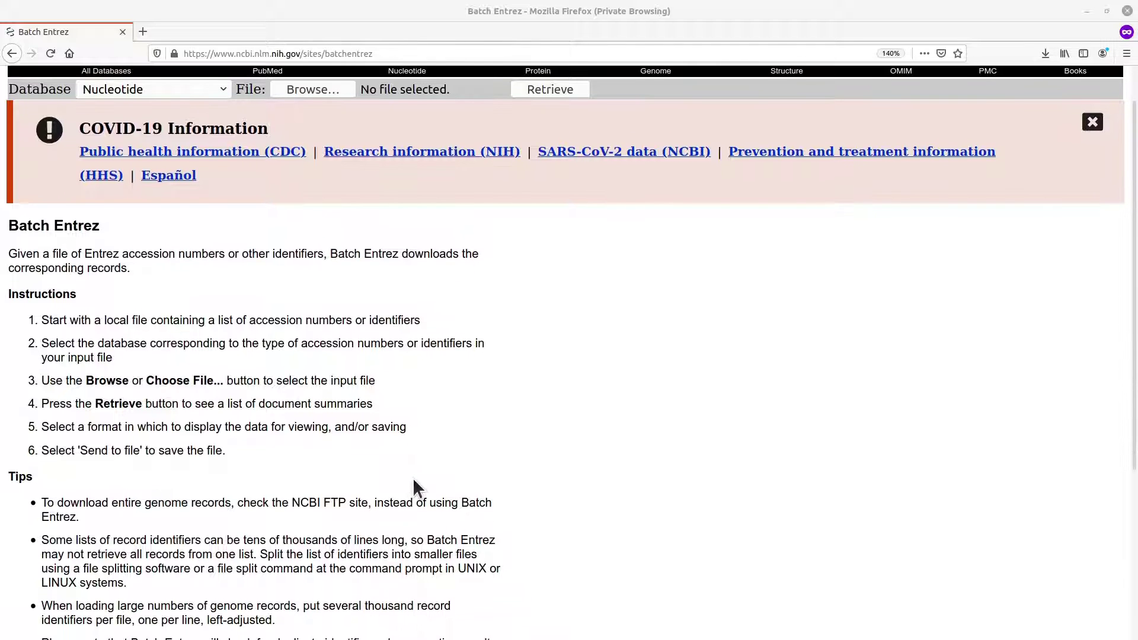
pyautogui.scroll(1, 413, 488)
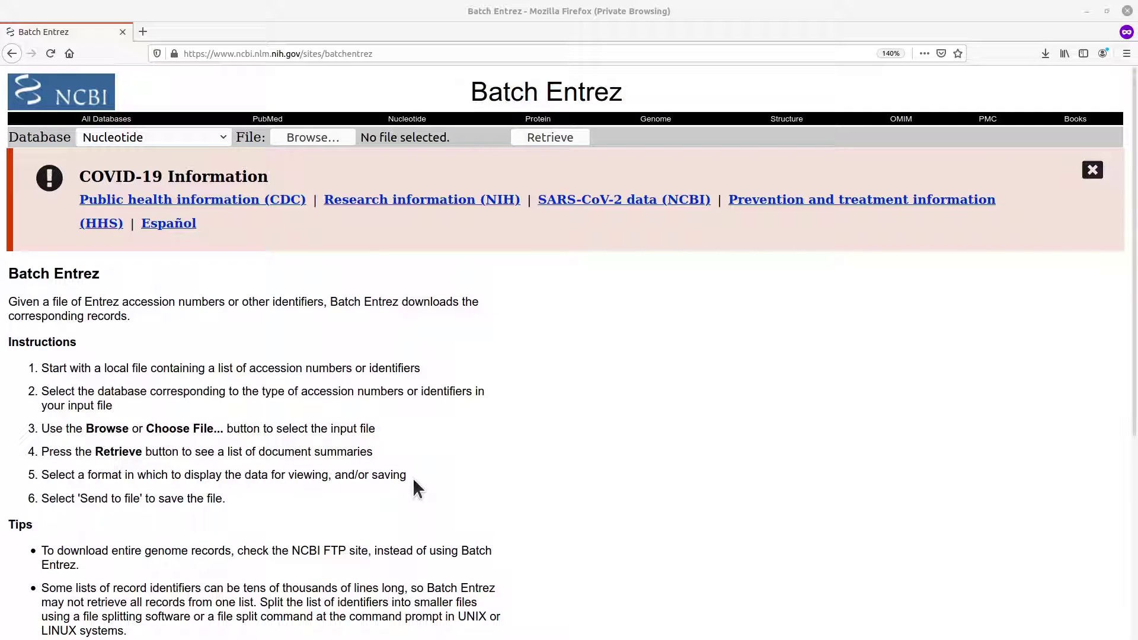
pyautogui.scroll(-5, 414, 487)
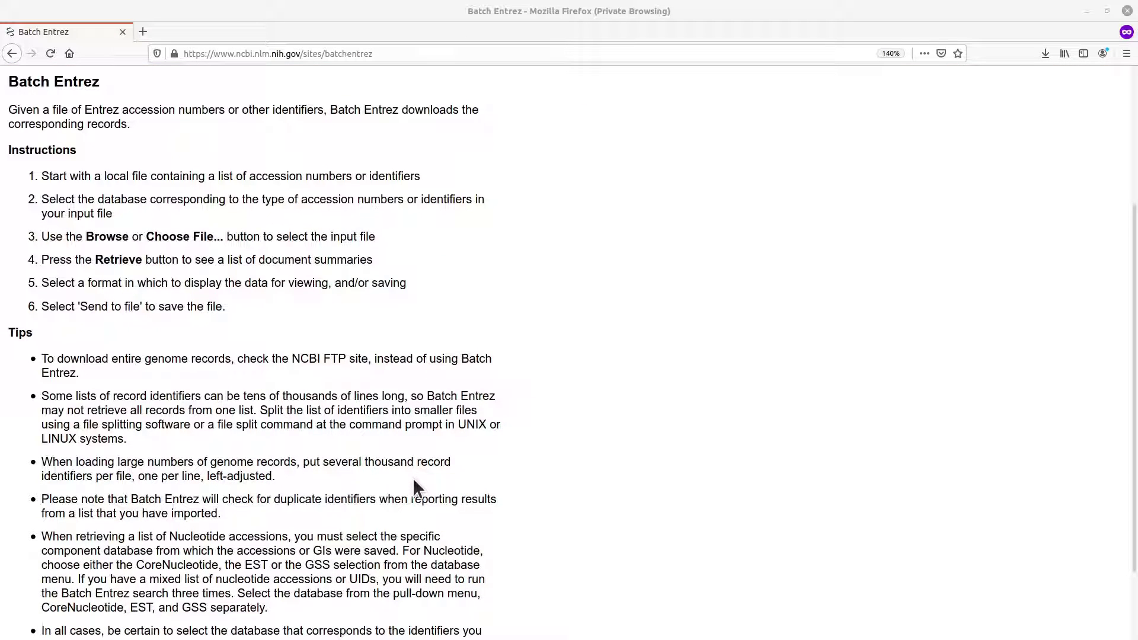
pyautogui.scroll(5, 412, 478)
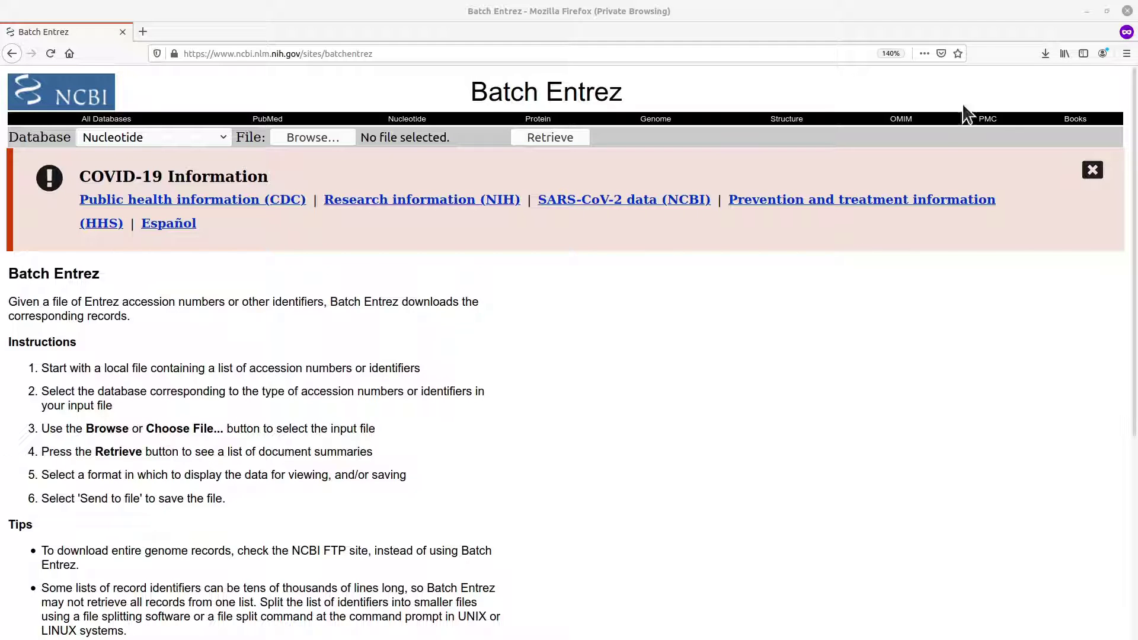
pyautogui.click(1086, 11)
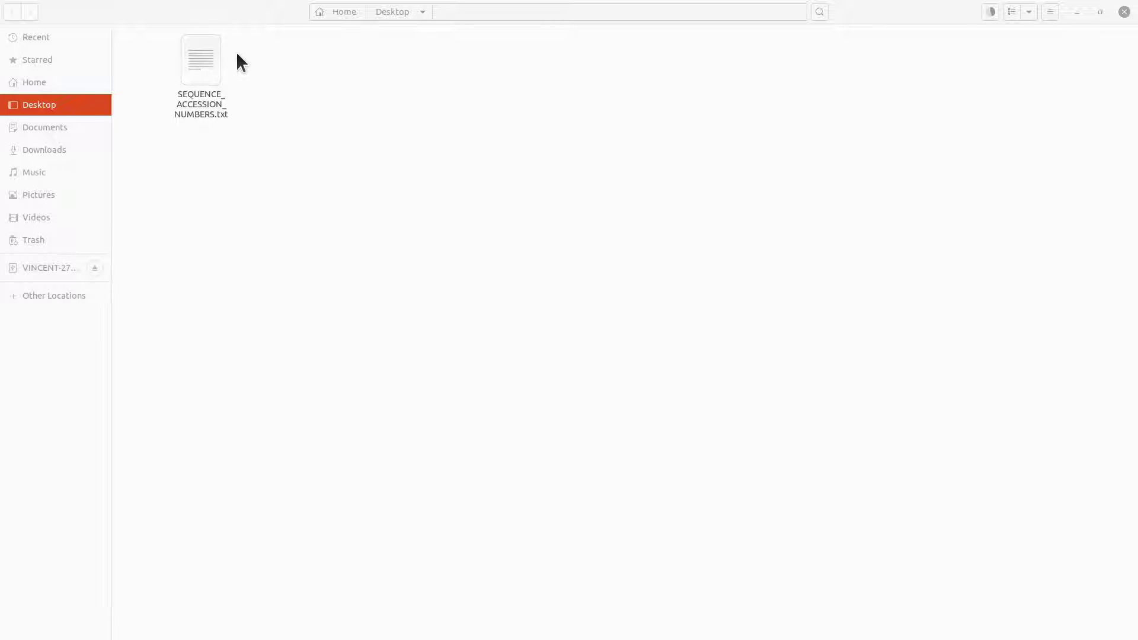
# Open SEQUENCE_ACCESSION_NUMBERS.txt in Kate using Open With Other Application
pyautogui.click(204, 94)
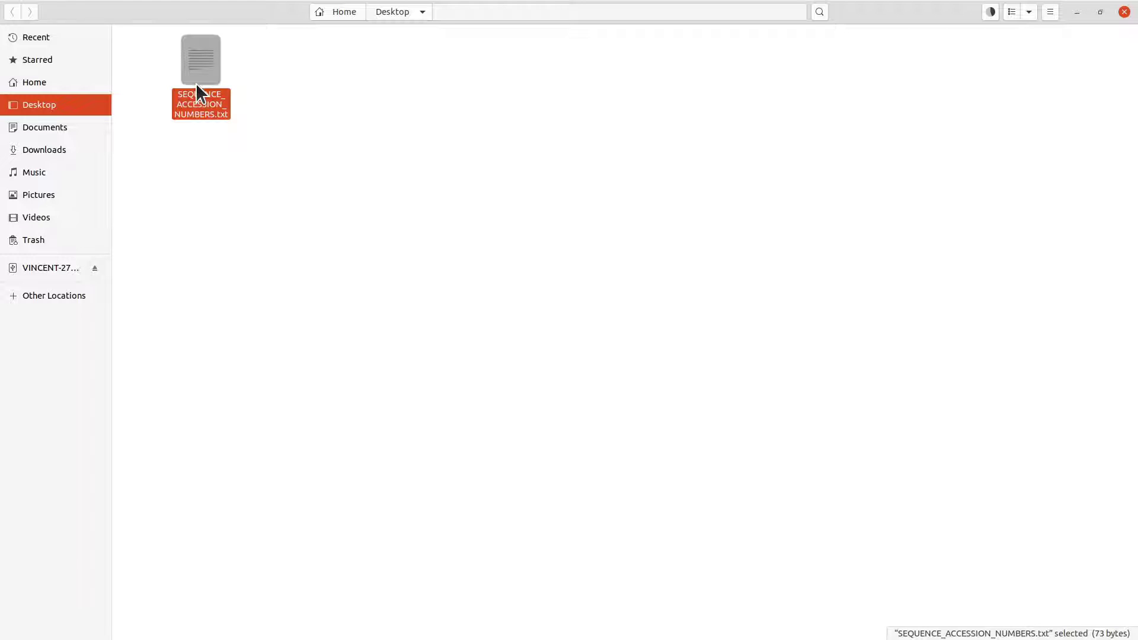
pyautogui.rightClick(197, 85)
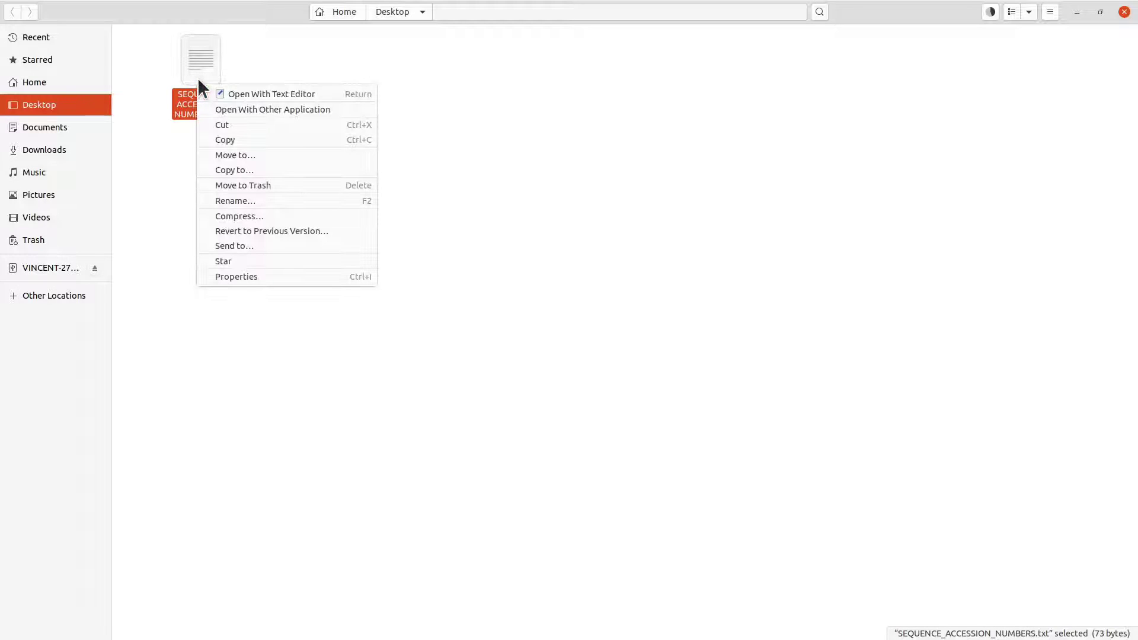
pyautogui.click(264, 109)
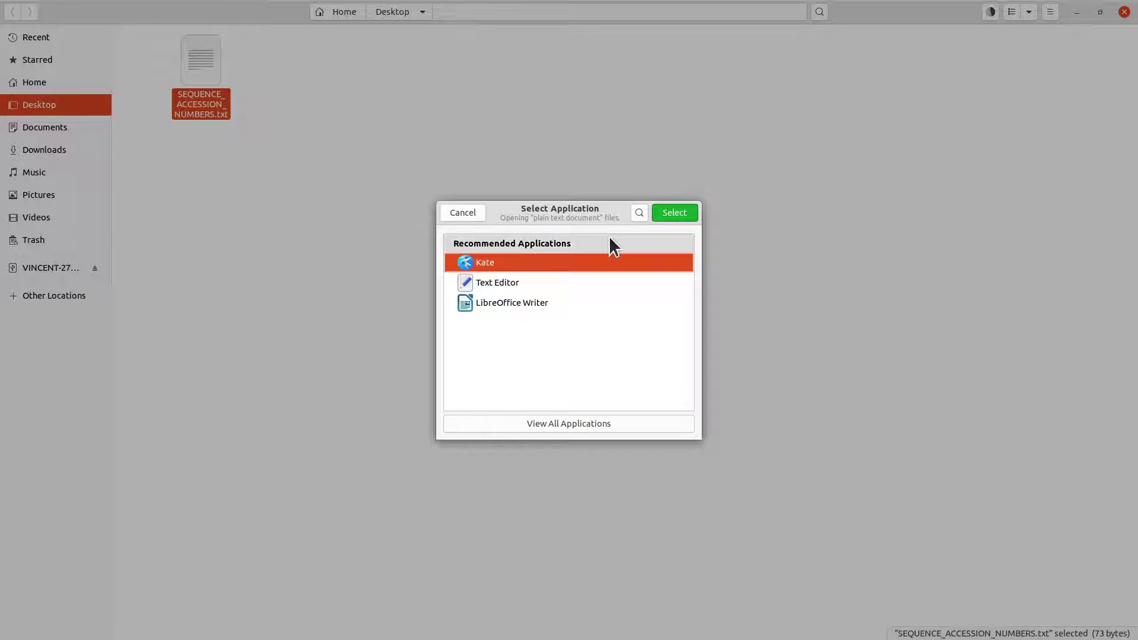
pyautogui.click(674, 213)
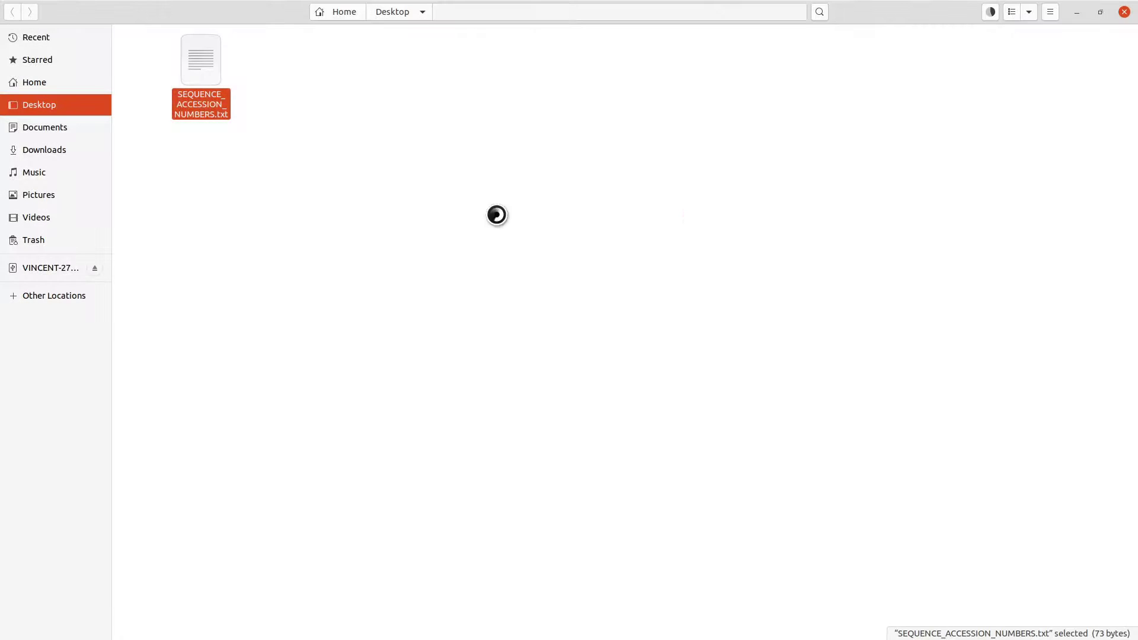
# Zoom in and select lines 2–7 to review the six accession numbers, then minimize Kate
pyautogui.keyDown('ctrl'); pyautogui.scroll(4, 213, 228); pyautogui.keyUp('ctrl')
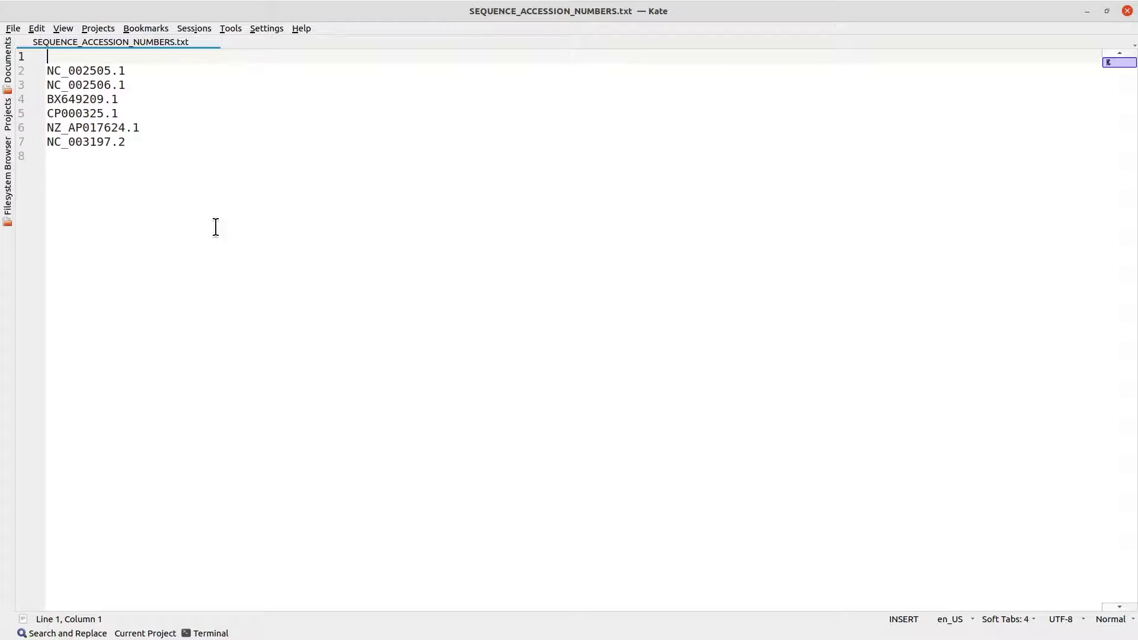
pyautogui.keyDown('ctrl'); pyautogui.scroll(3, 217, 222); pyautogui.keyUp('ctrl')
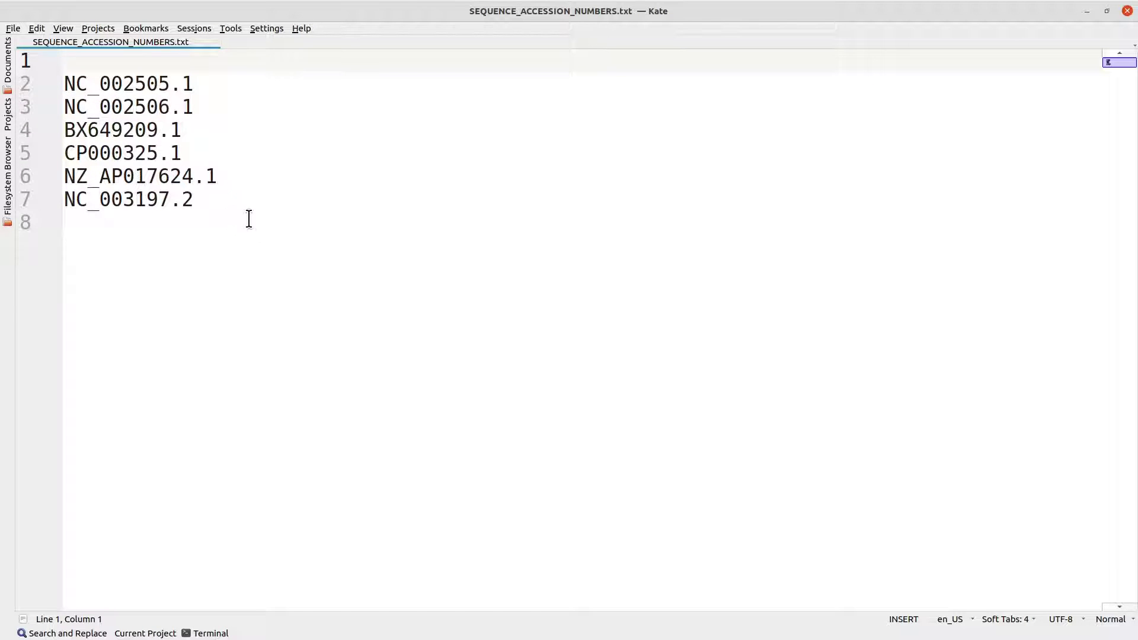
pyautogui.moveTo(210, 222); pyautogui.dragTo(59, 88)
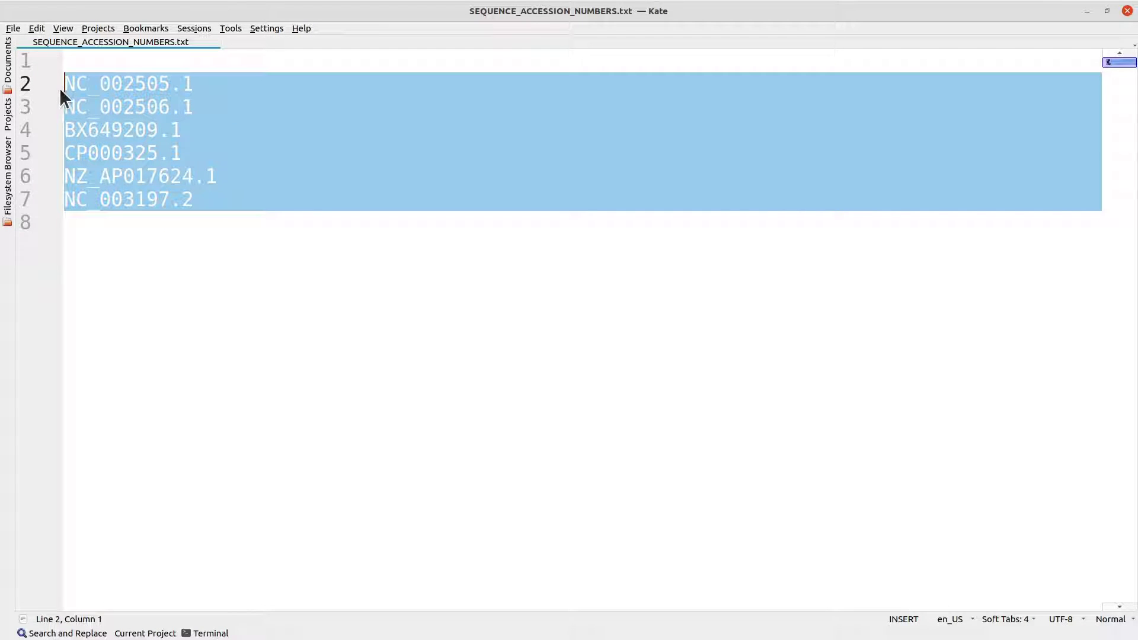
pyautogui.click(60, 88)
pyautogui.click(123, 106)
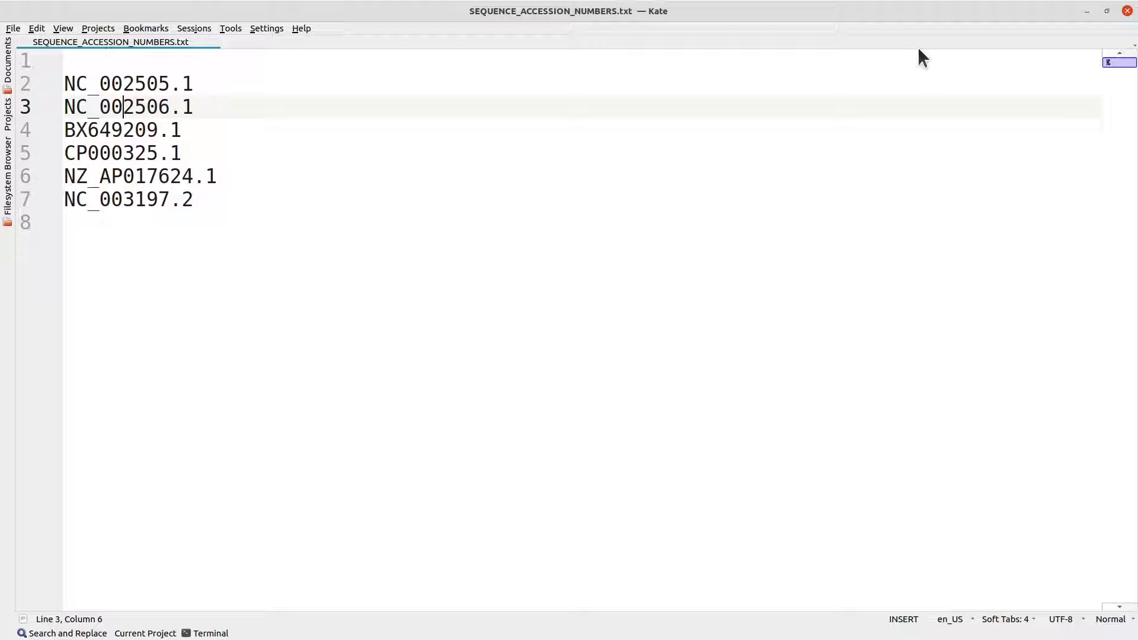
pyautogui.click(1086, 10)
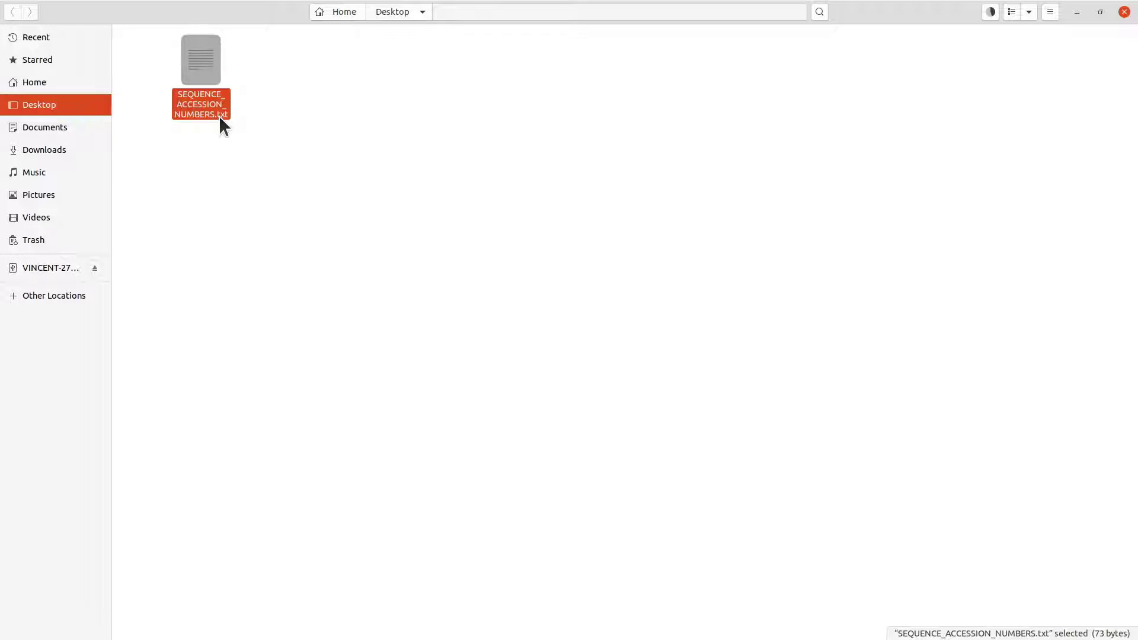
# Deselect the accession file and switch back to the Firefox Batch Entrez page
pyautogui.click(308, 159)
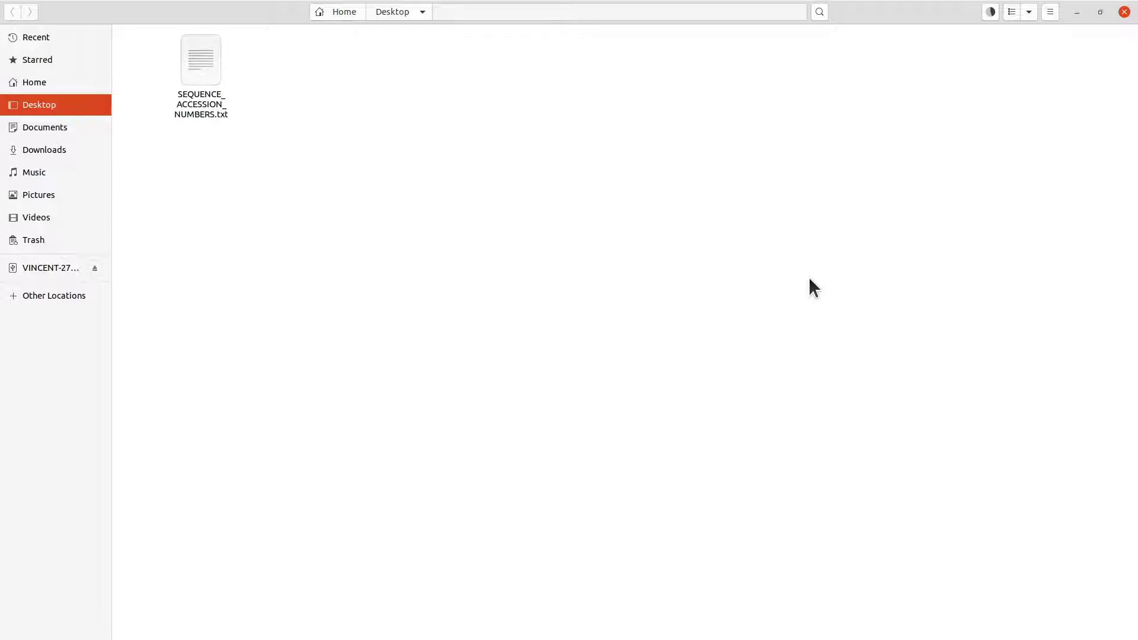
pyautogui.hotkey('alt', 'Tab')
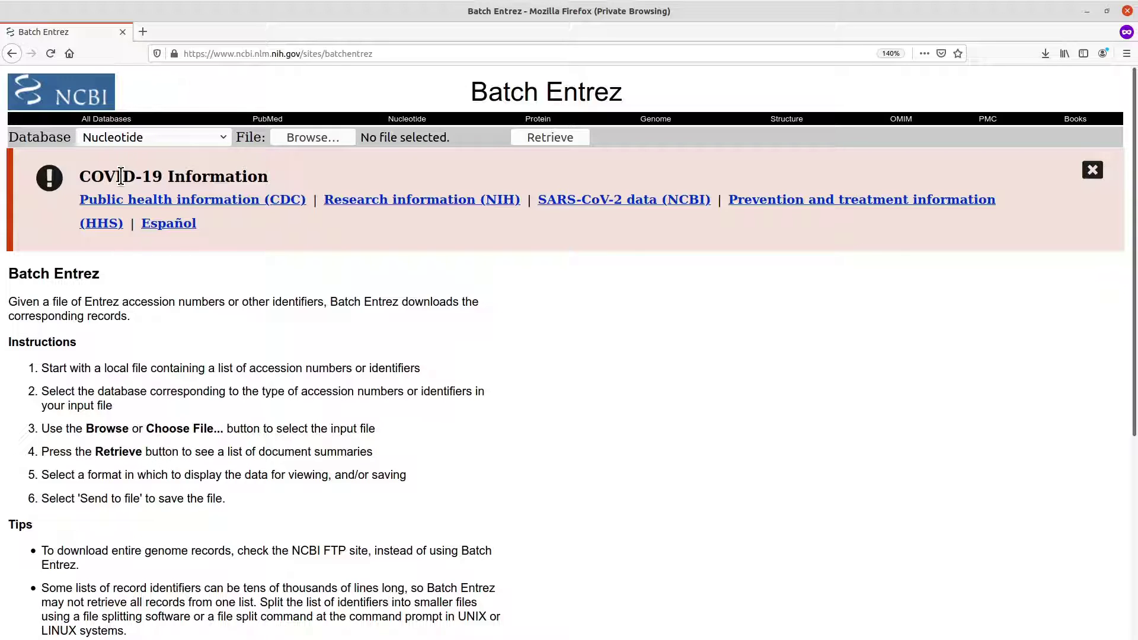
pyautogui.click(213, 138)
pyautogui.click(317, 354)
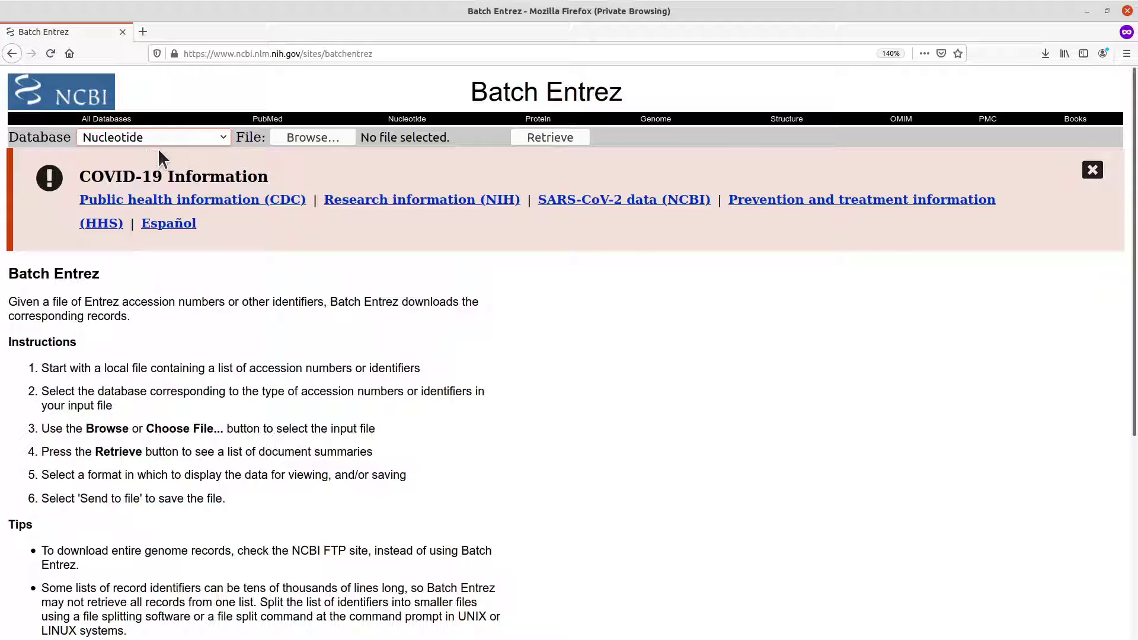
pyautogui.click(220, 140)
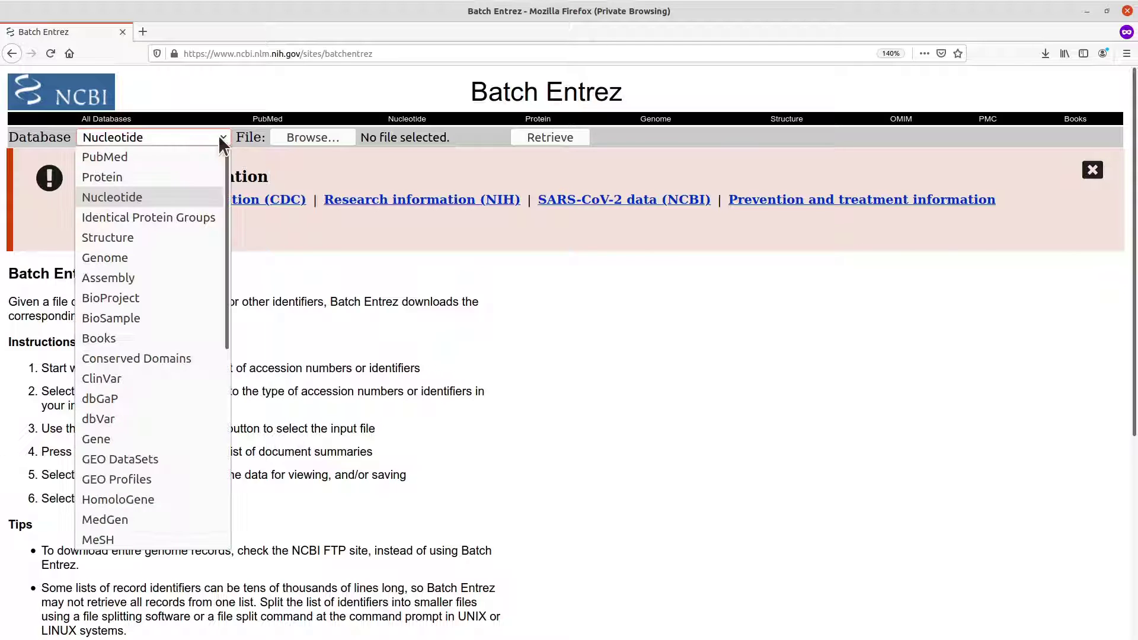
pyautogui.click(341, 326)
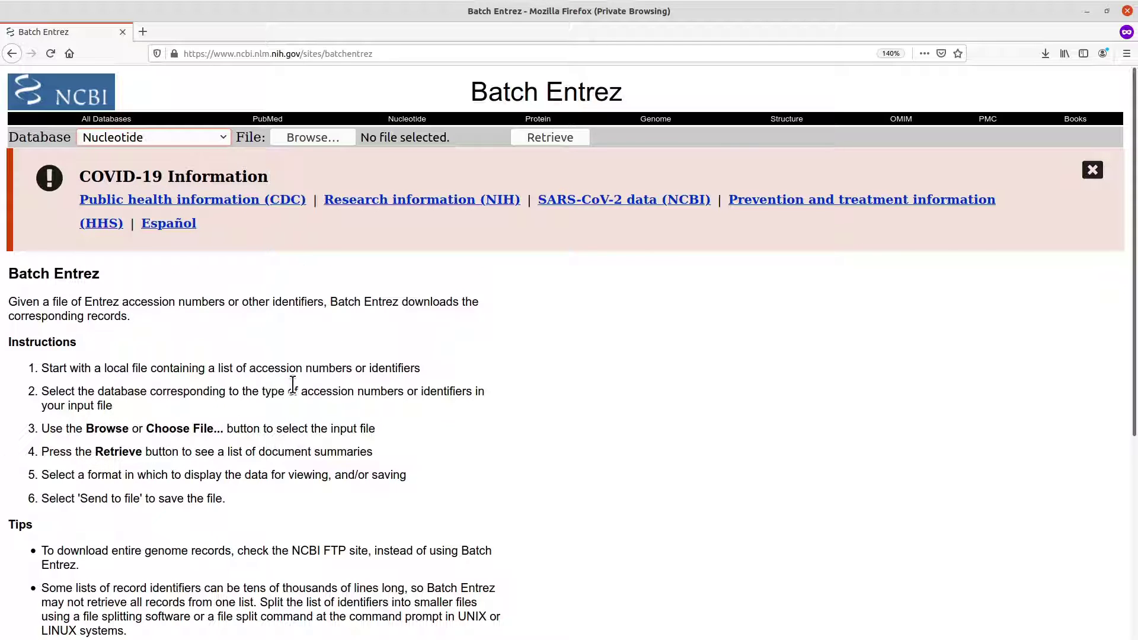
# Upload SEQUENCE_ACCESSION_NUMBERS.txt from the Desktop as the input file and press Retrieve
pyautogui.click(310, 137)
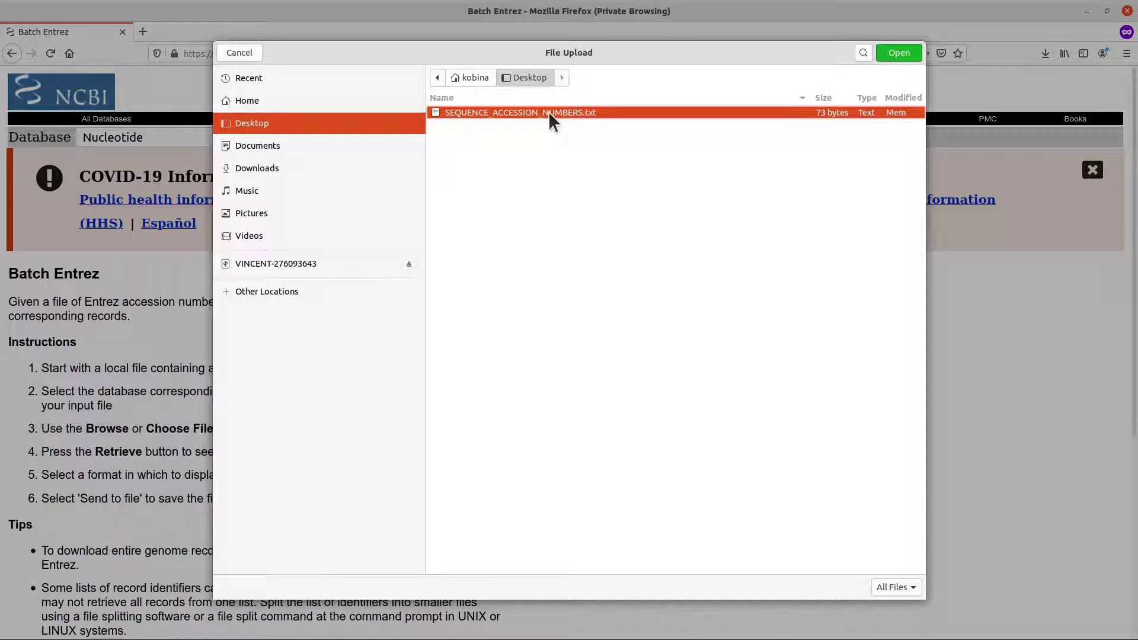
pyautogui.click(898, 53)
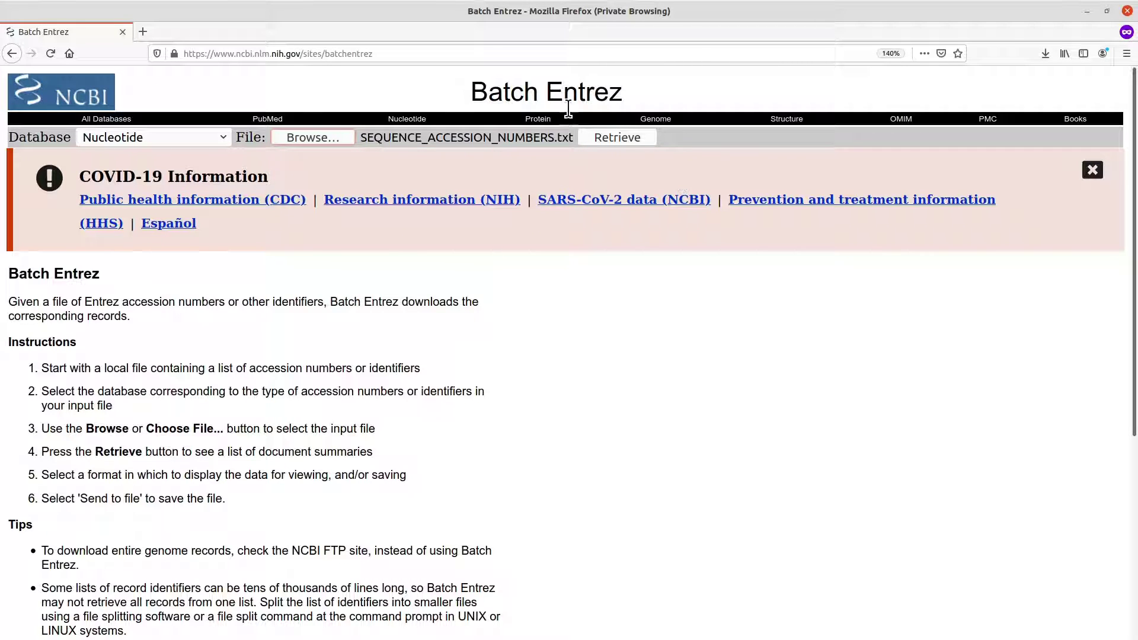
pyautogui.click(631, 140)
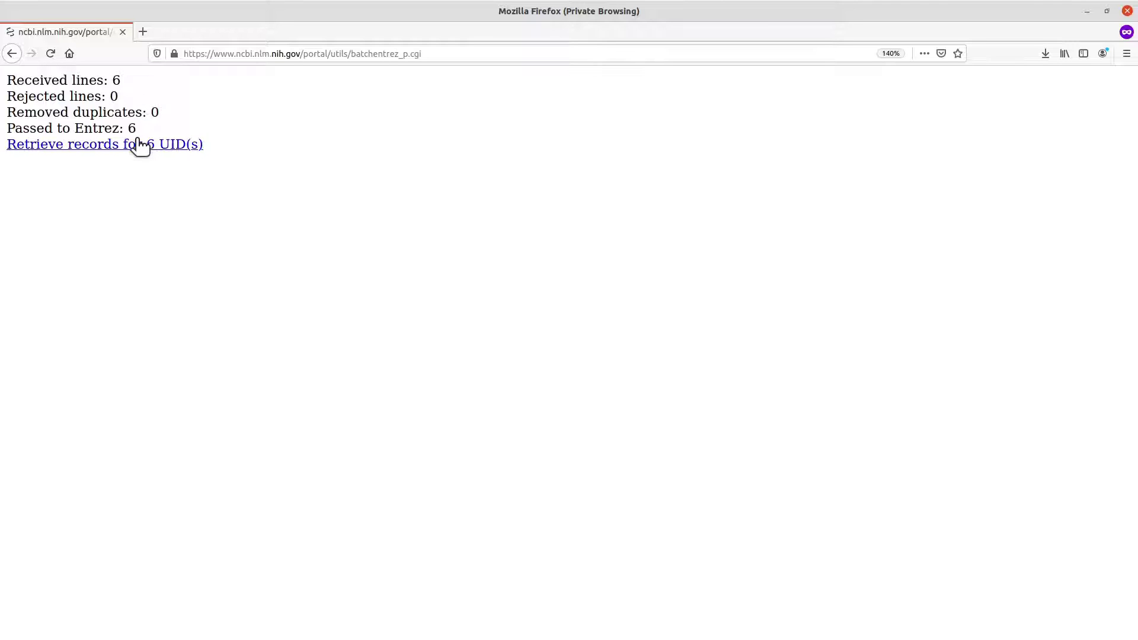
# Follow the 'Retrieve records for 6 UID(s)' link to list the six Nucleotide records
pyautogui.click(140, 148)
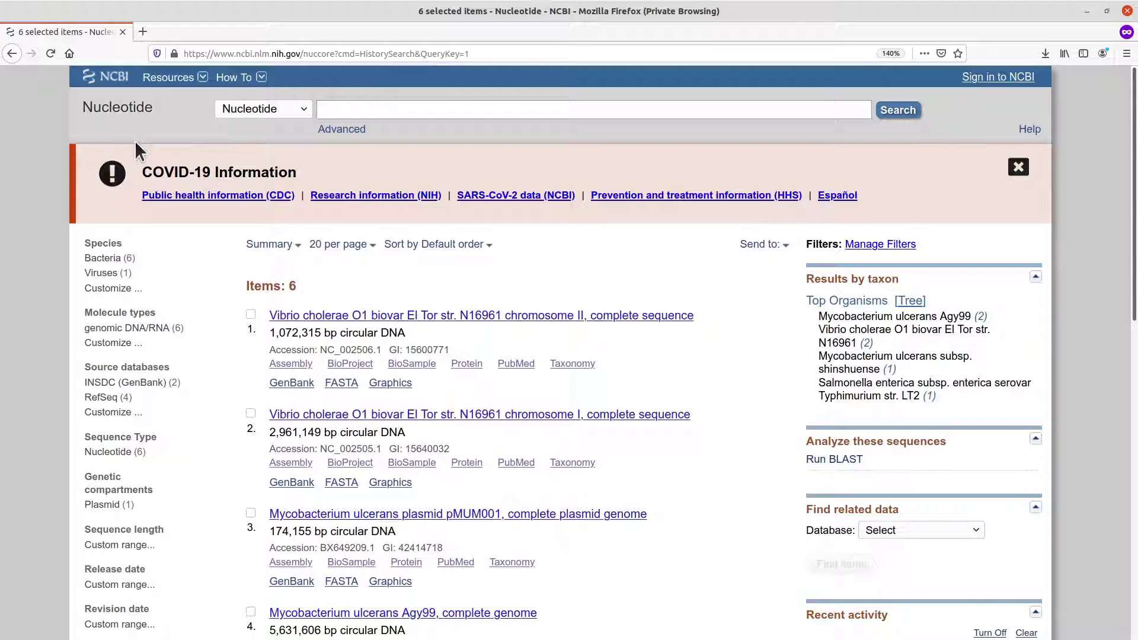
pyautogui.scroll(-3, 392, 338)
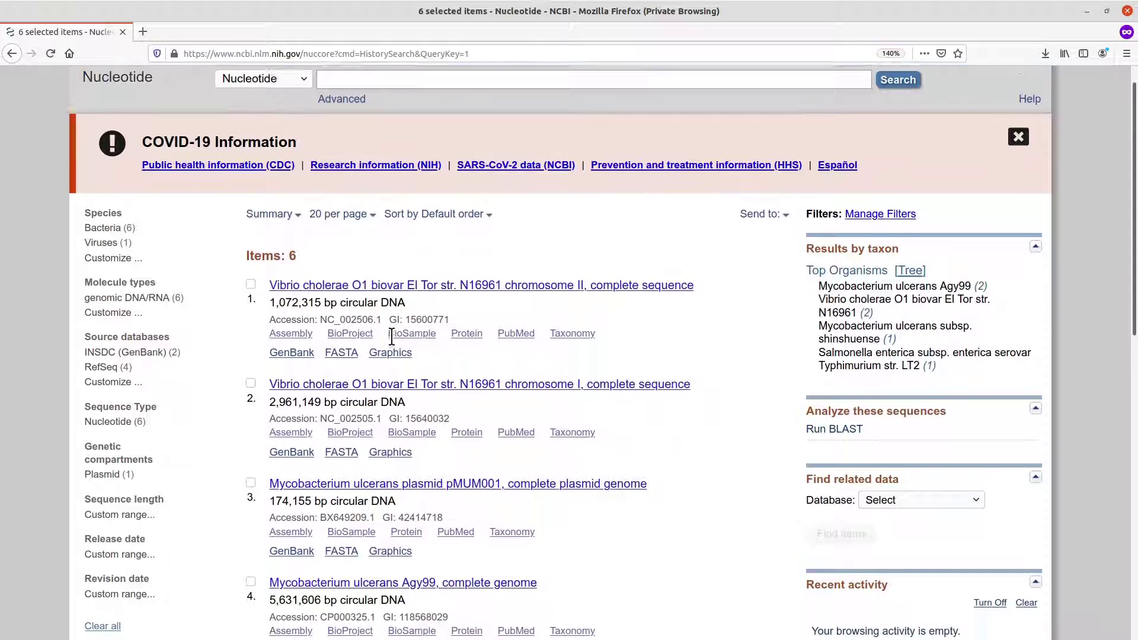
pyautogui.scroll(-2, 391, 336)
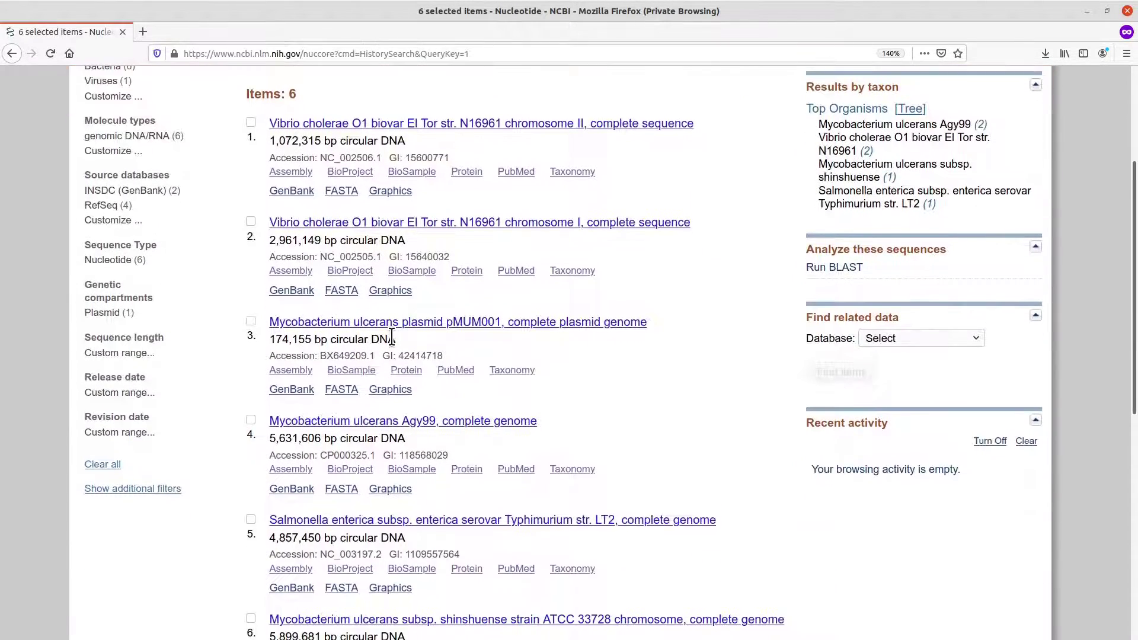
pyautogui.scroll(5, 391, 385)
pyautogui.scroll(-4, 388, 446)
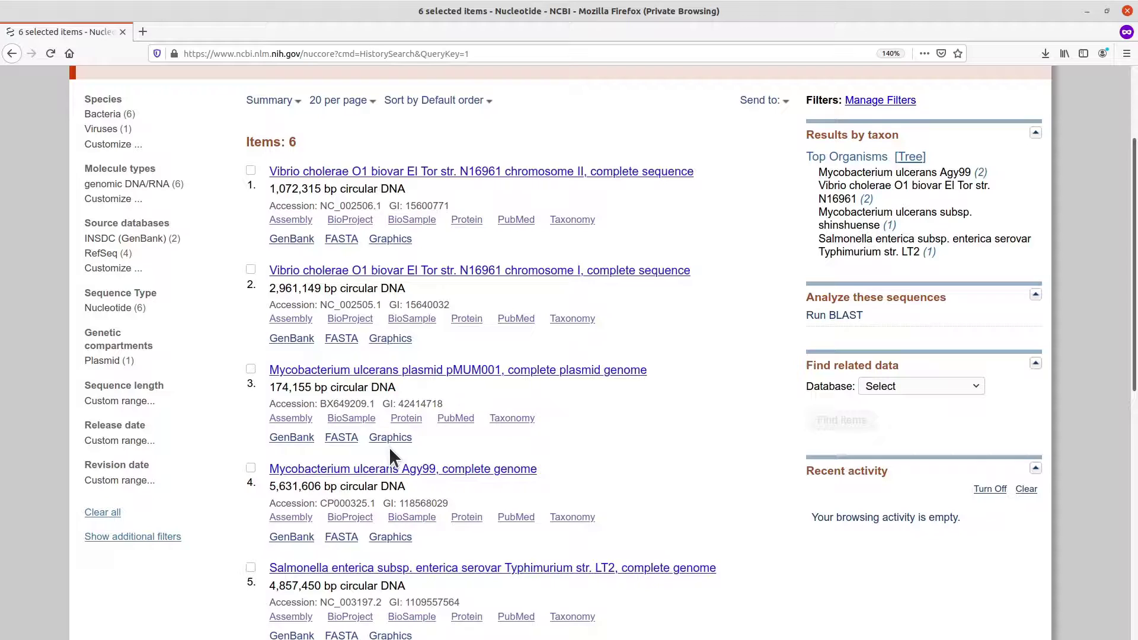
pyautogui.scroll(-3, 388, 446)
pyautogui.scroll(5, 374, 453)
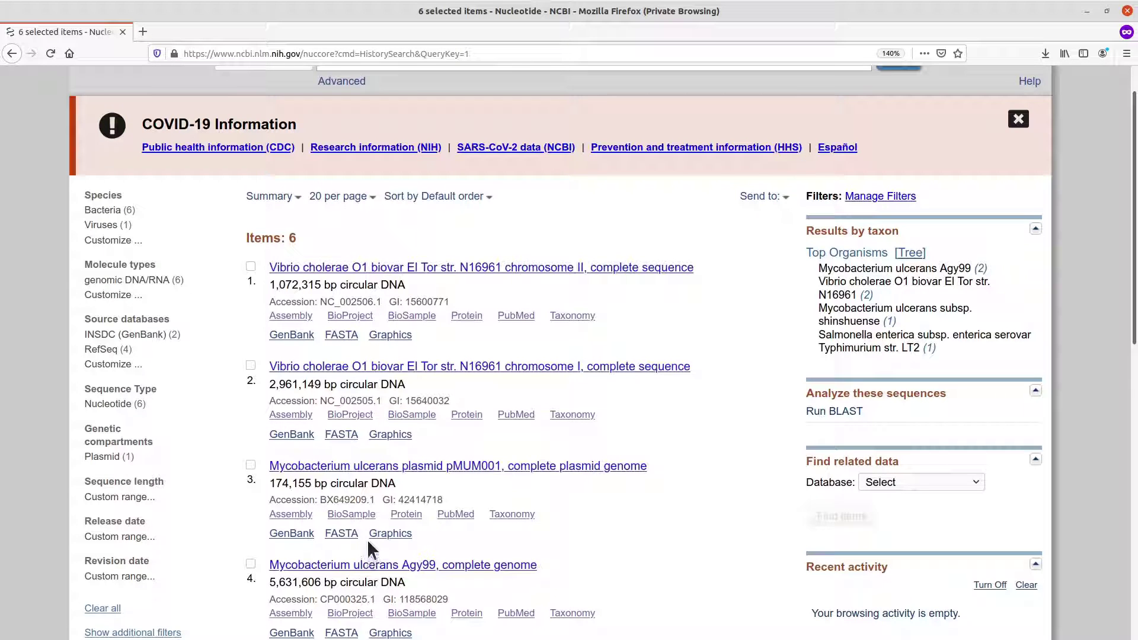
pyautogui.click(251, 367)
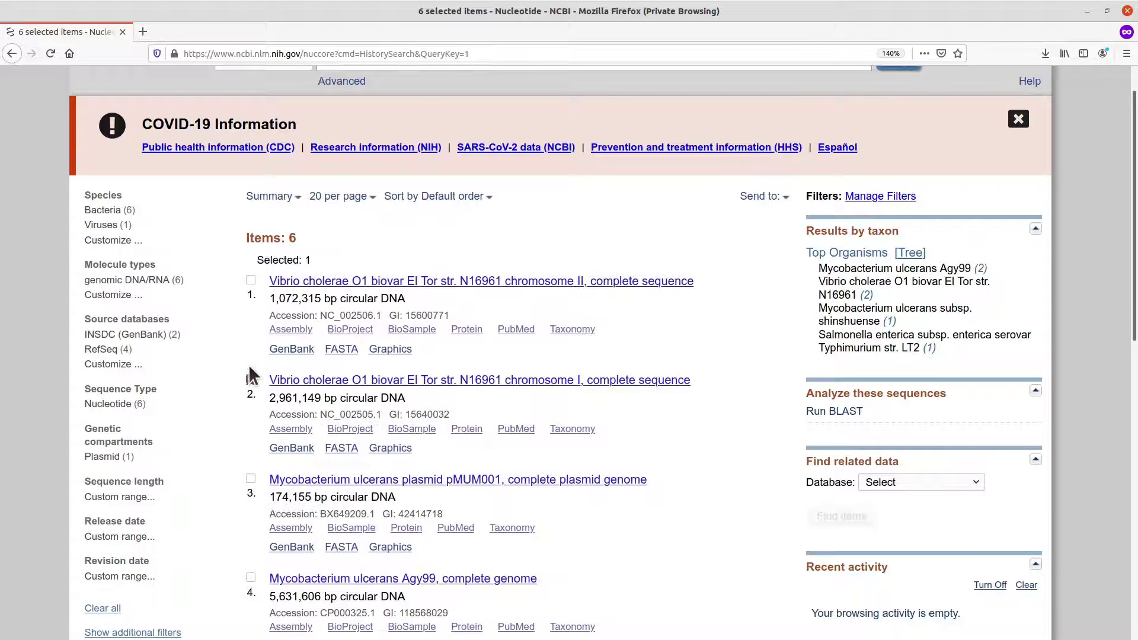
pyautogui.click(250, 479)
pyautogui.click(251, 479)
pyautogui.click(250, 380)
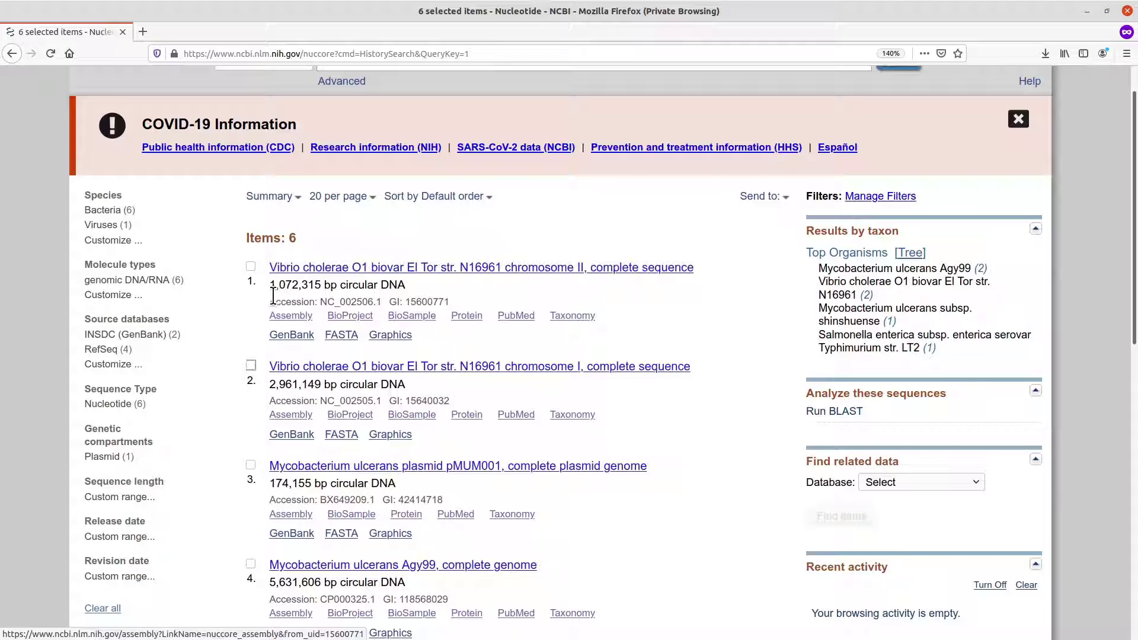
pyautogui.scroll(-5, 262, 545)
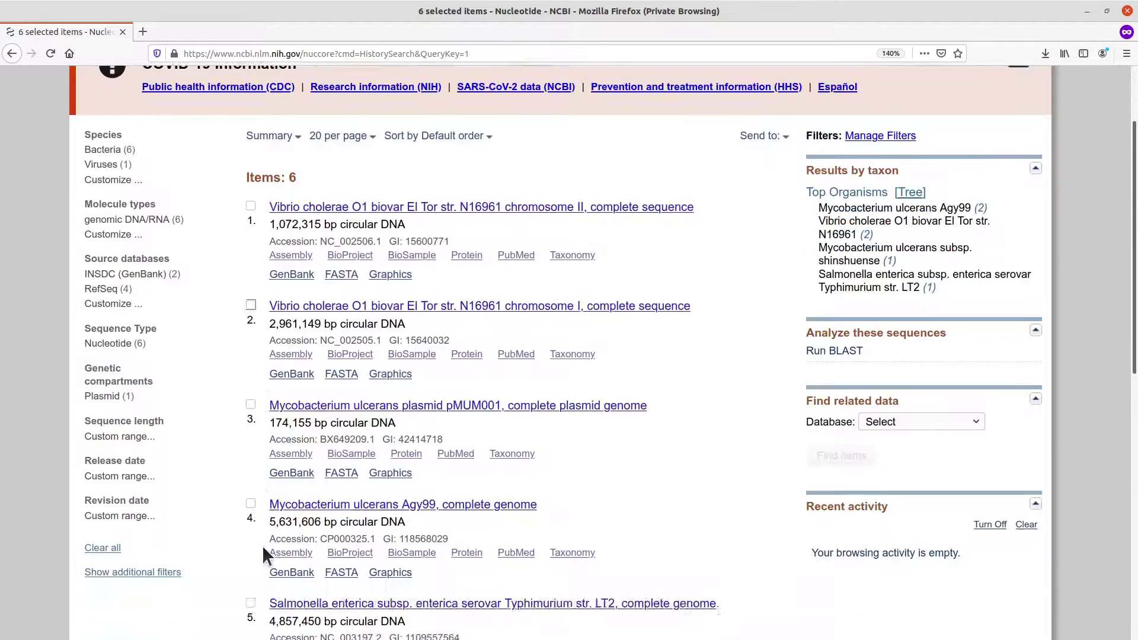
pyautogui.scroll(3, 275, 501)
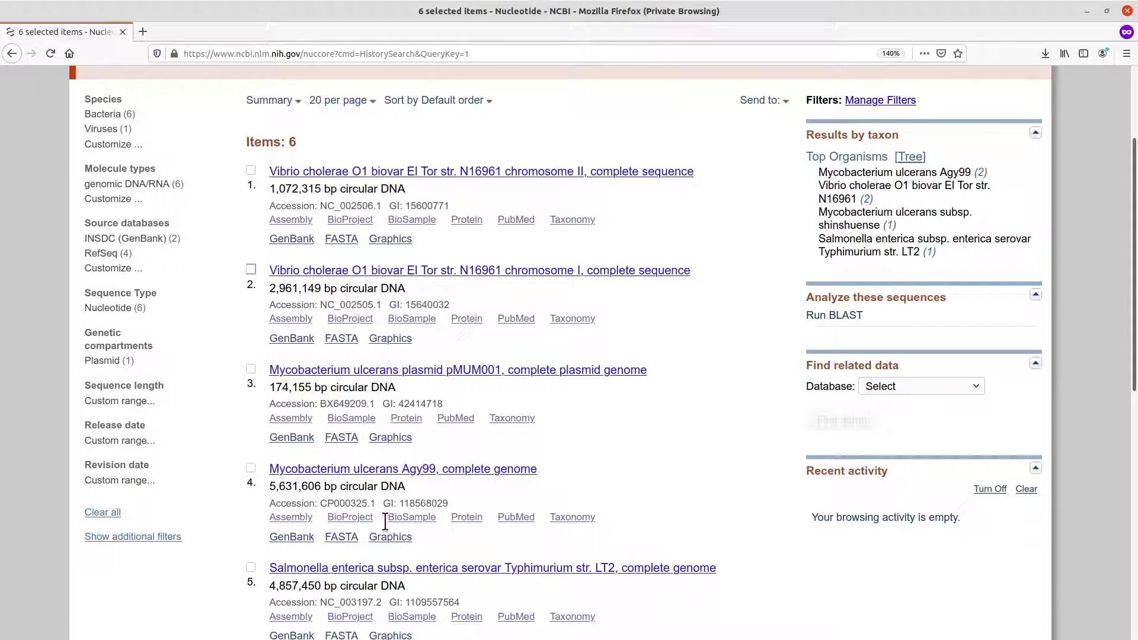
pyautogui.scroll(-5, 386, 521)
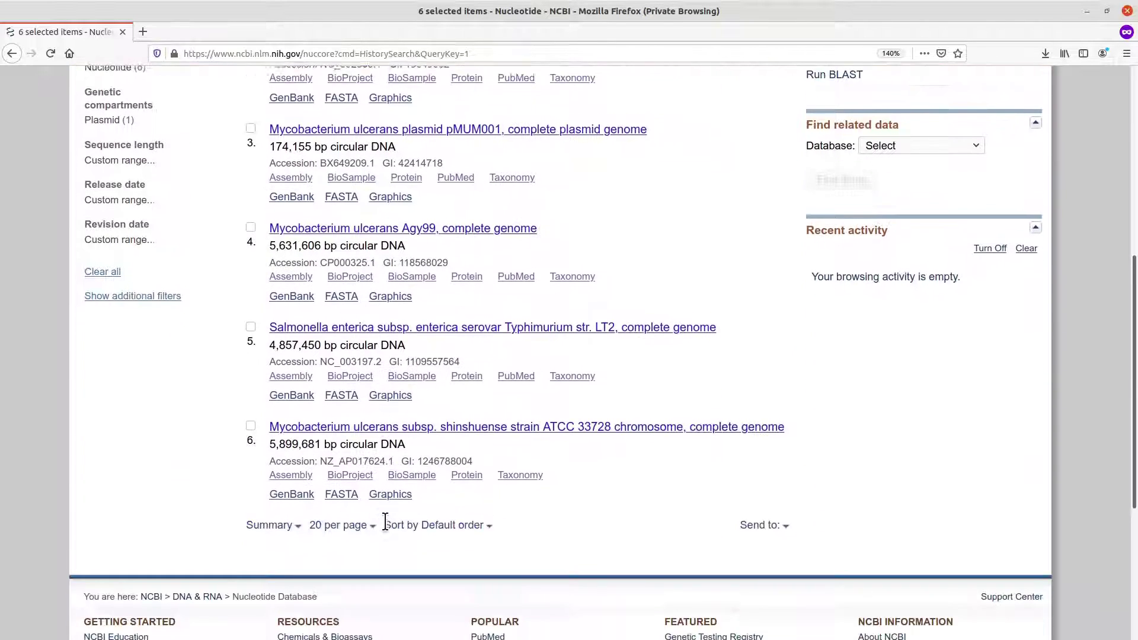
pyautogui.scroll(-2, 385, 522)
pyautogui.scroll(2, 385, 520)
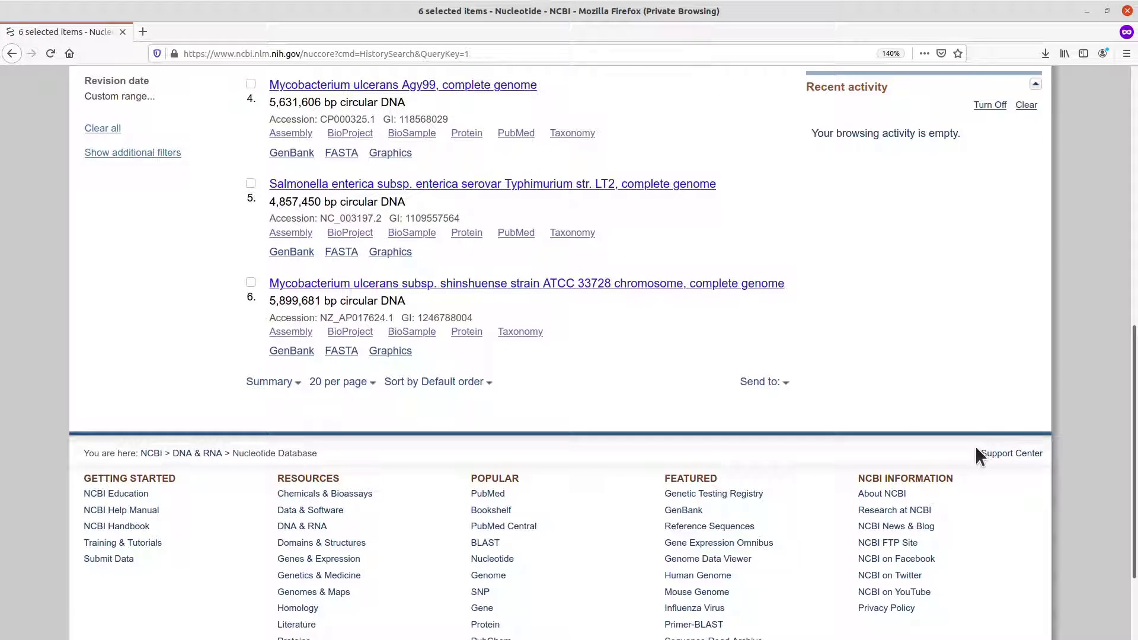
# Under Send to, choose Complete Record, destination File, and format FASTA
pyautogui.click(787, 382)
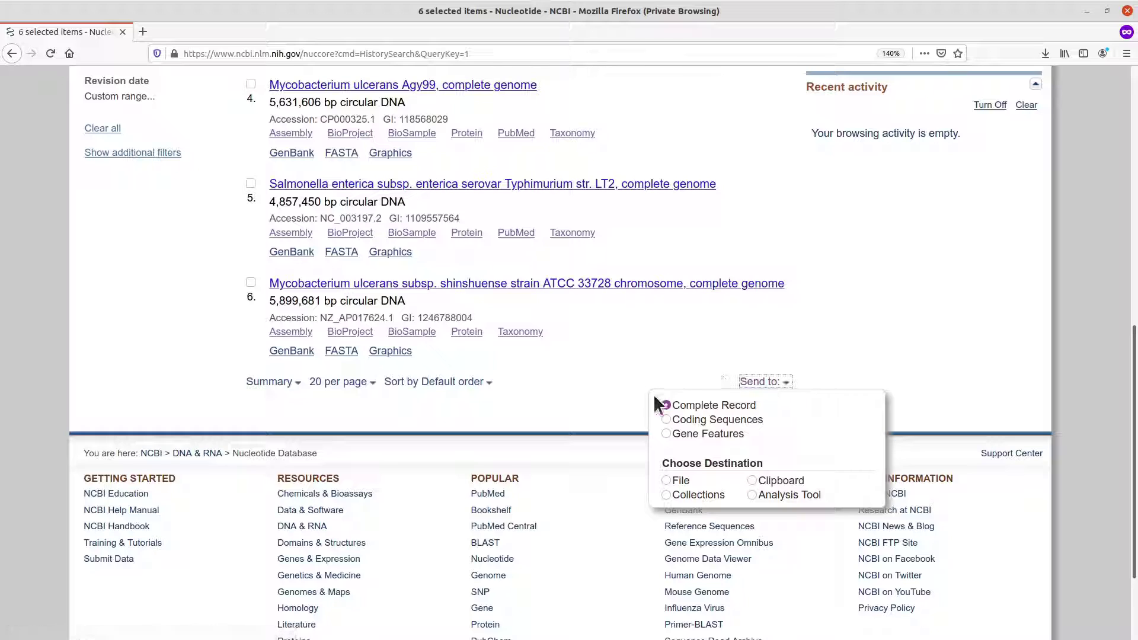
pyautogui.click(696, 403)
pyautogui.click(667, 478)
pyautogui.click(665, 480)
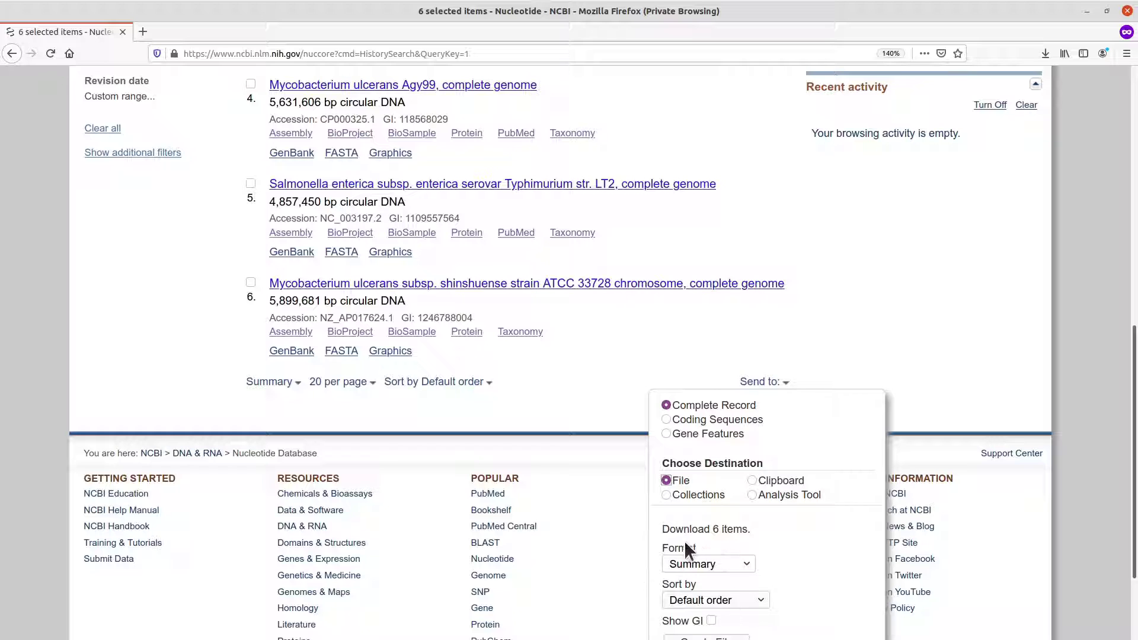
pyautogui.scroll(-3, 803, 566)
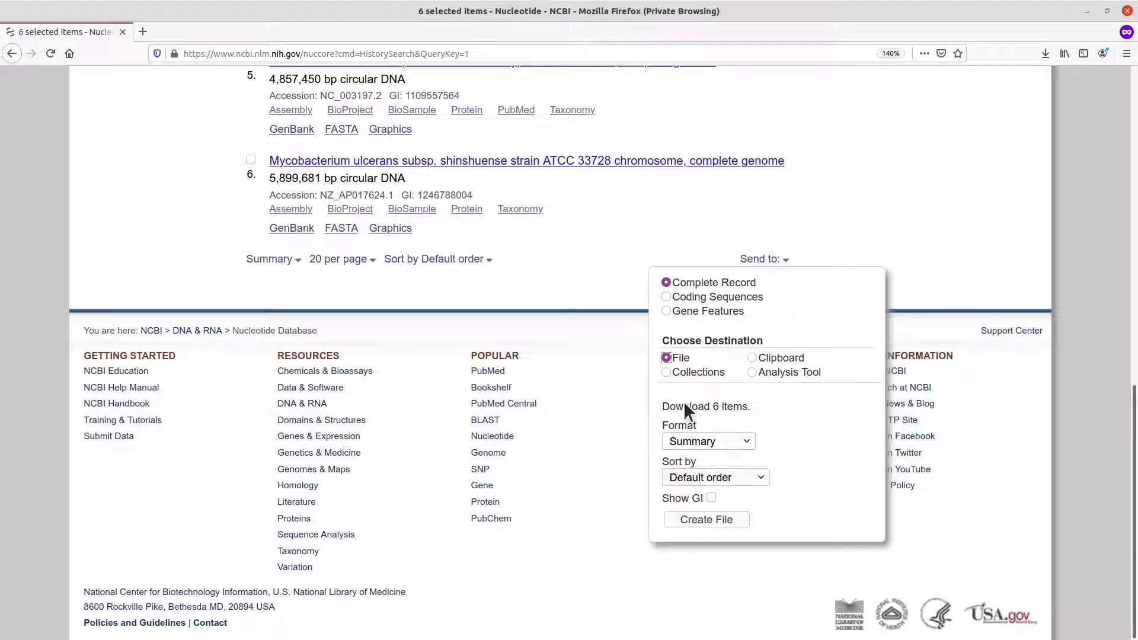
pyautogui.click(747, 443)
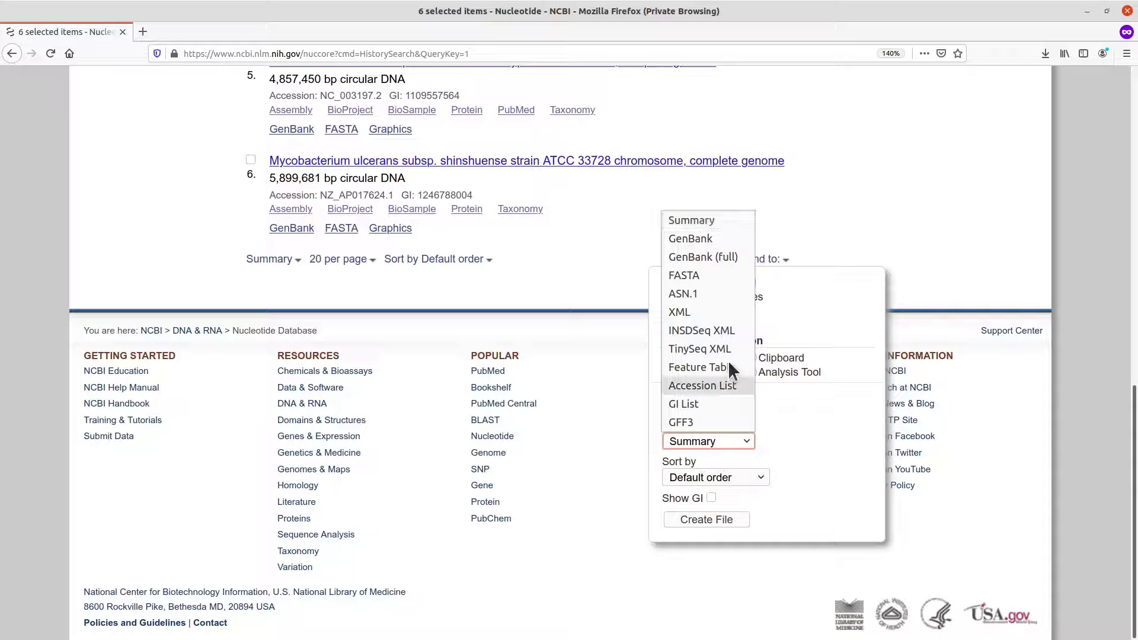
pyautogui.click(693, 278)
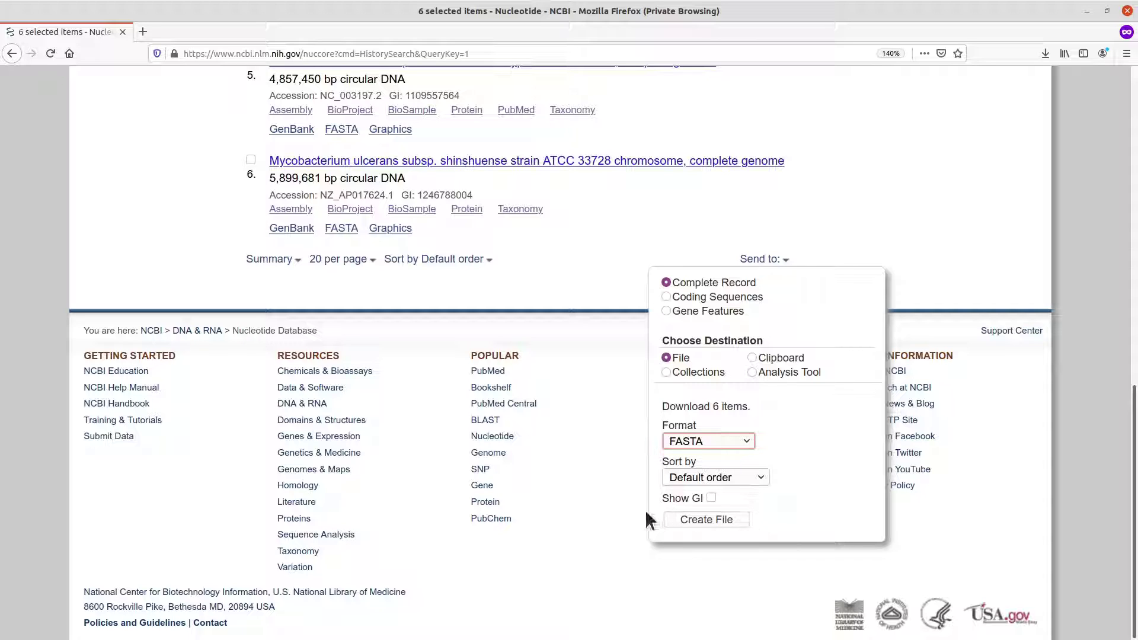
# Create the FASTA file and save it as sequence.fasta in the Desktop folder
pyautogui.click(707, 520)
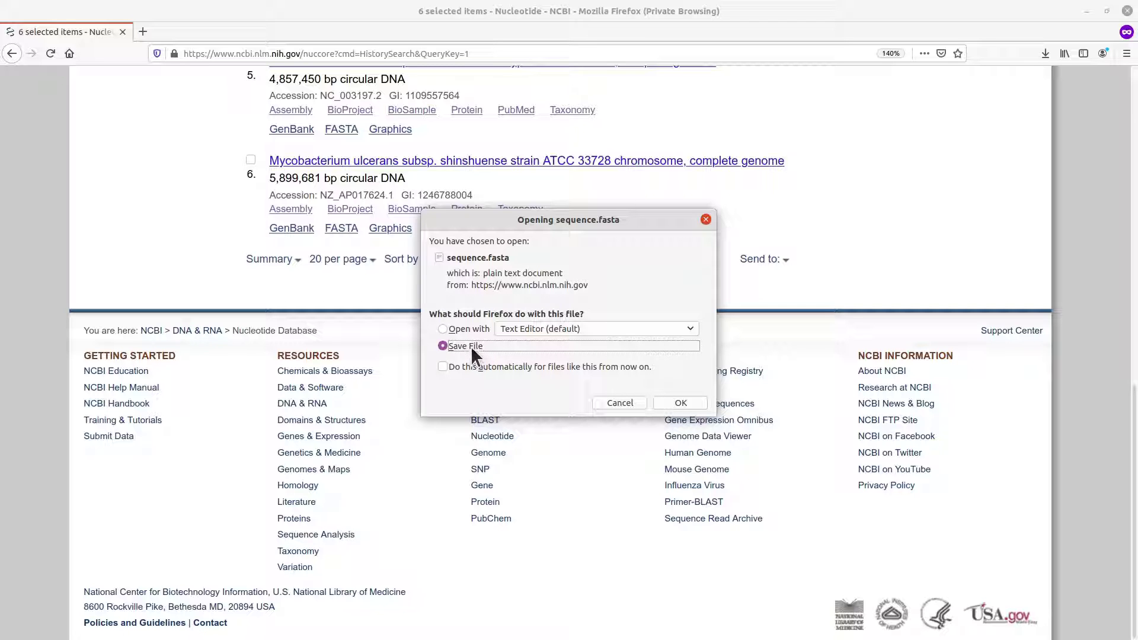
pyautogui.click(681, 404)
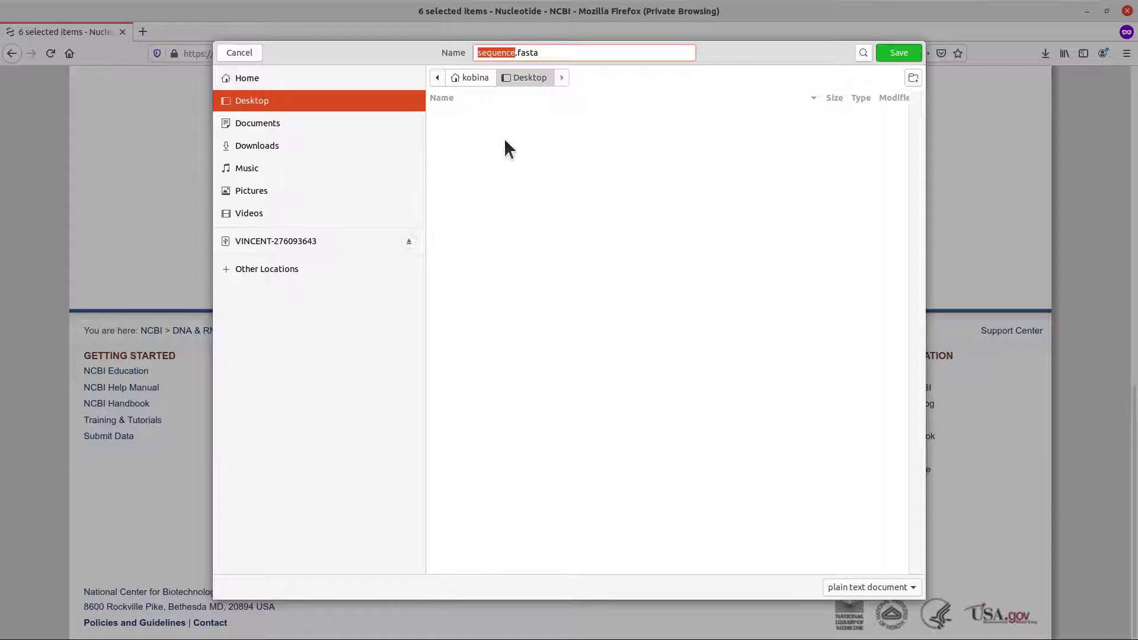
pyautogui.click(512, 249)
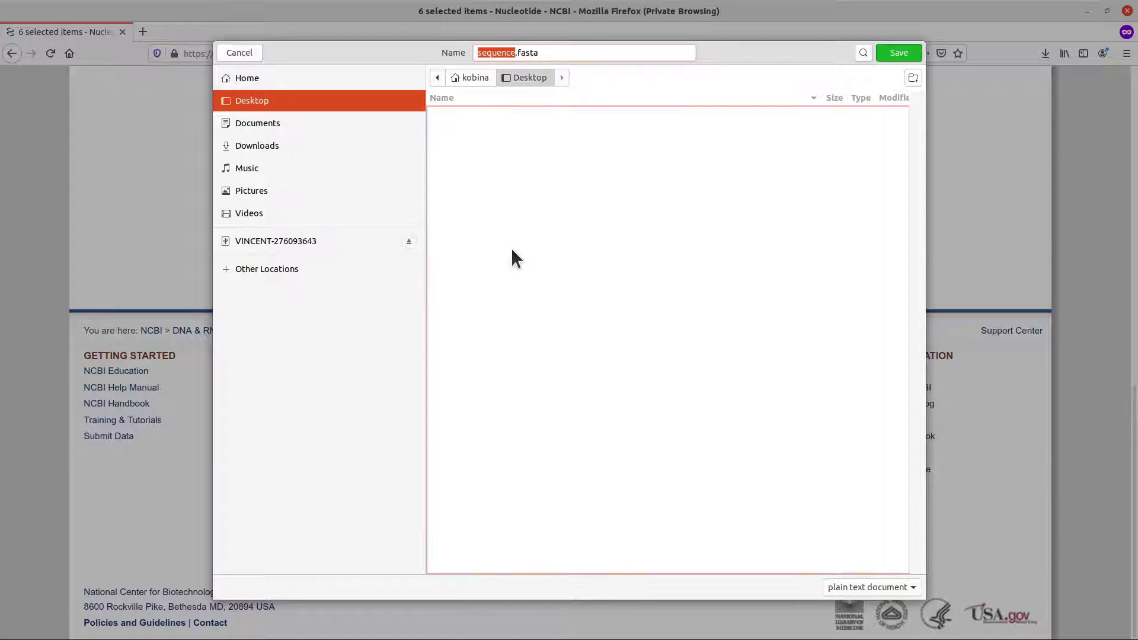
pyautogui.click(896, 53)
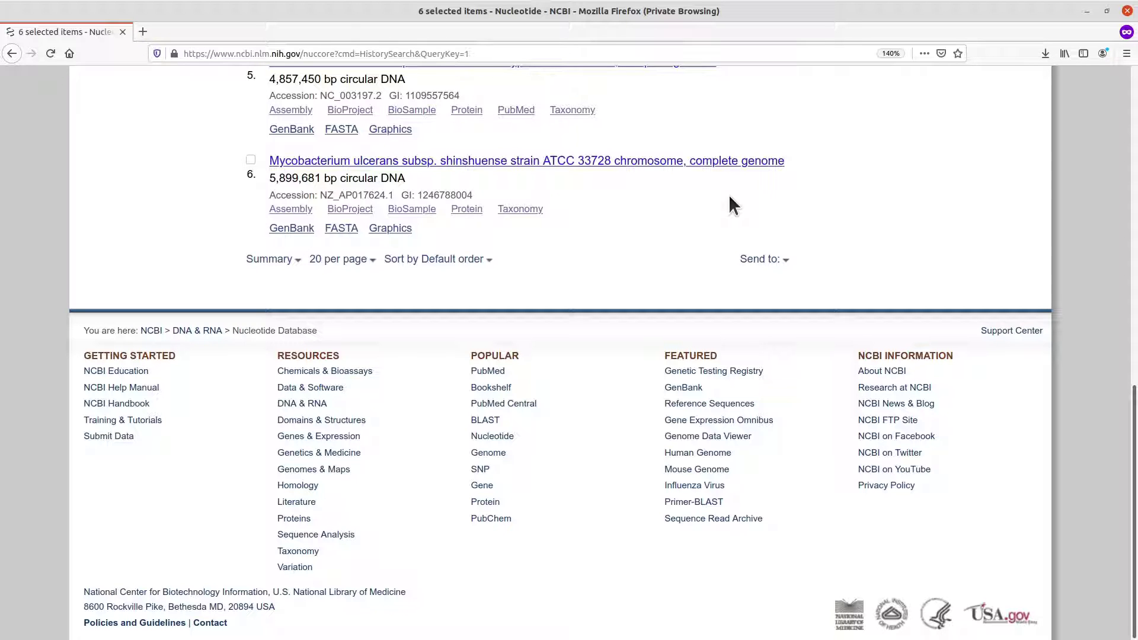
# Minimize Firefox to show sequence.fasta in the Desktop folder in Files
pyautogui.click(1087, 11)
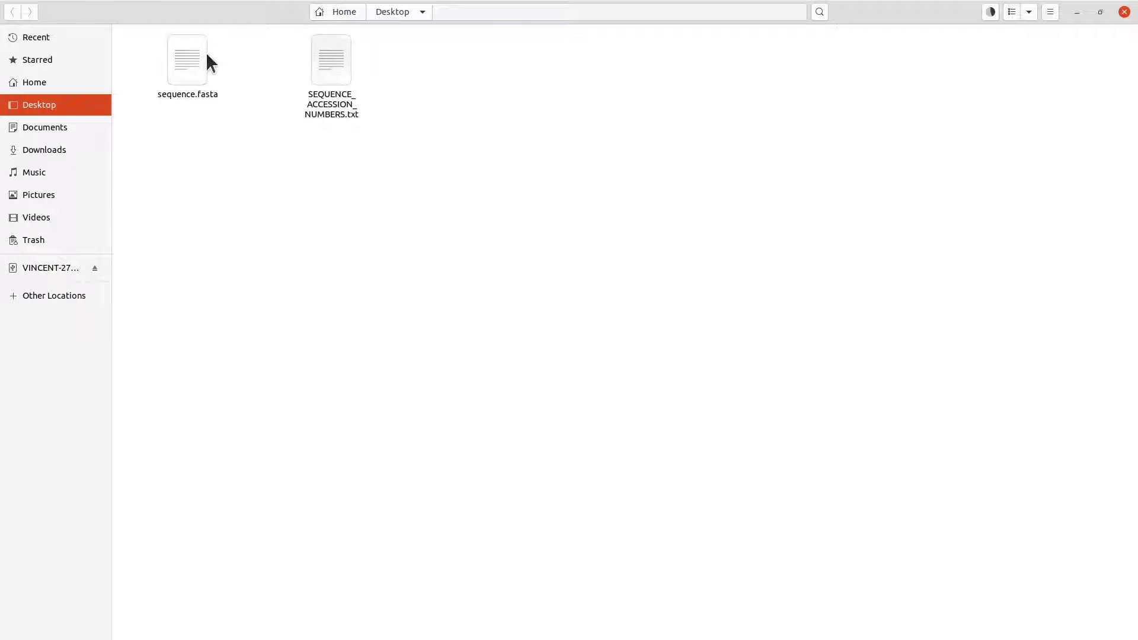